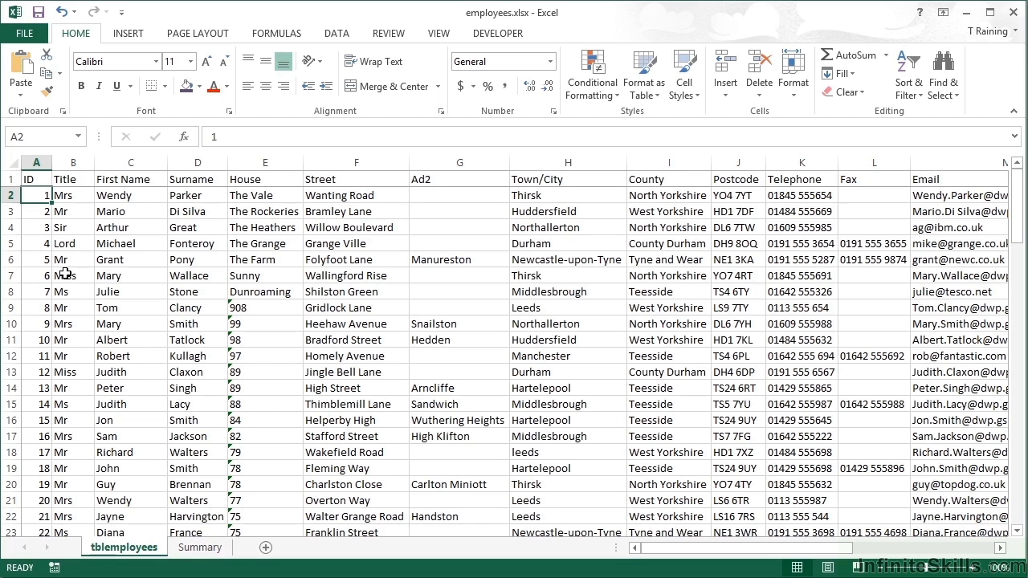
- Enter the heading "No of Employees" in cell A1 of the Summary sheet
left_click(199, 547)
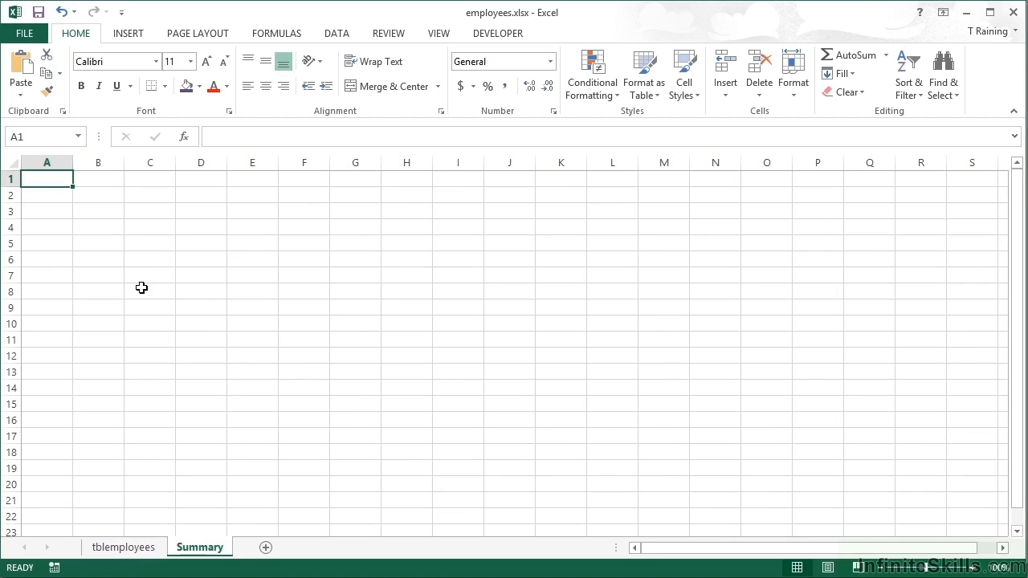
type("No of Em")
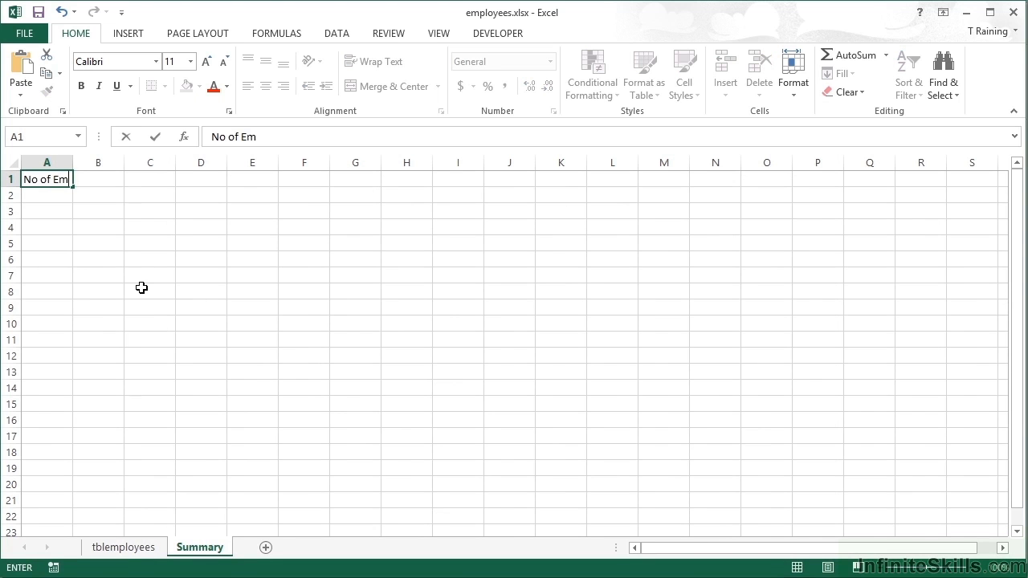
type("ployees")
key("Return")
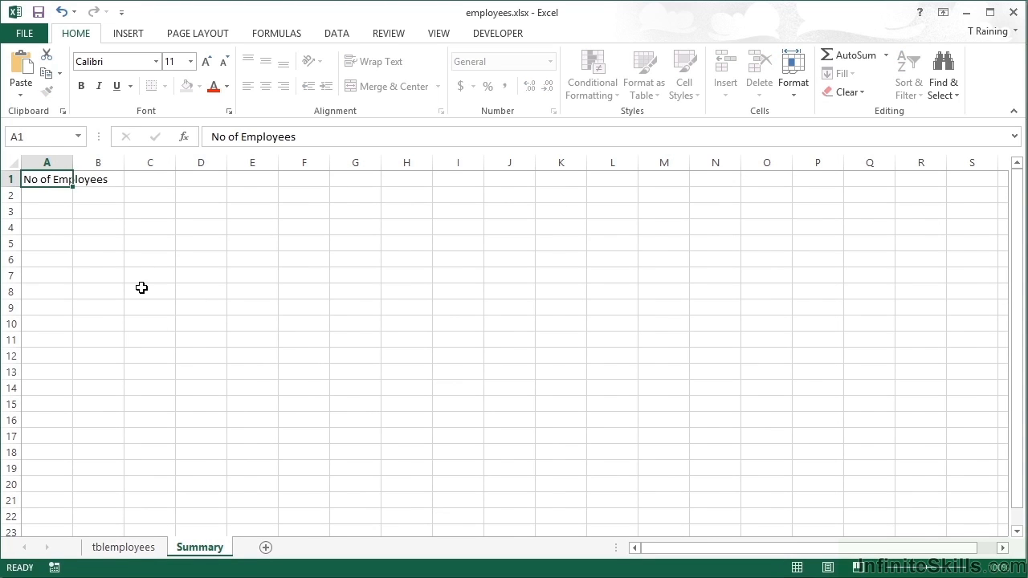
- Enter a COUNT formula in A2 of the Summary sheet that counts the whole column A of tblemployees, =COUNT(tblemployees!A:A)
type("=coun")
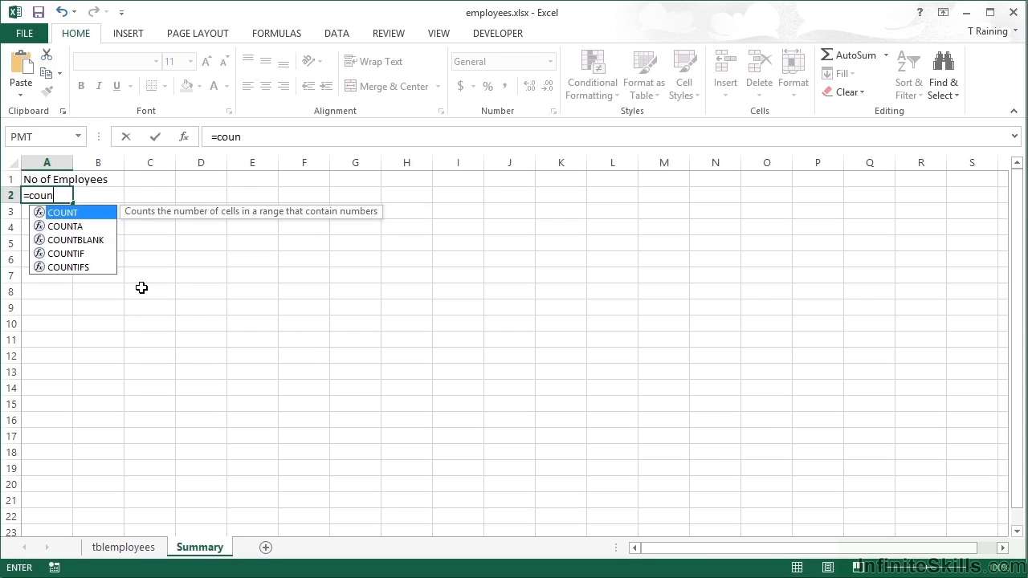
type("t(")
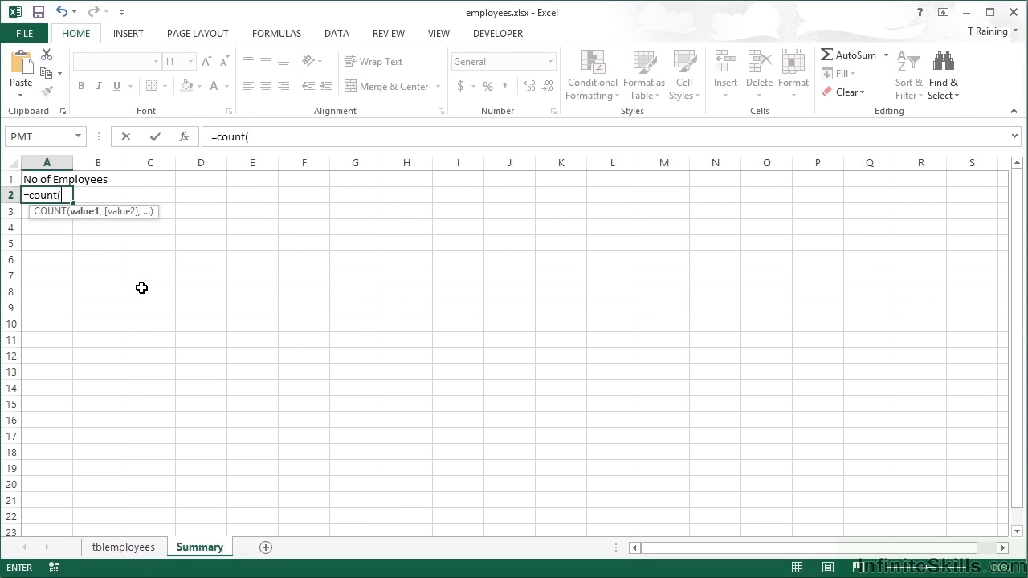
left_click(122, 553)
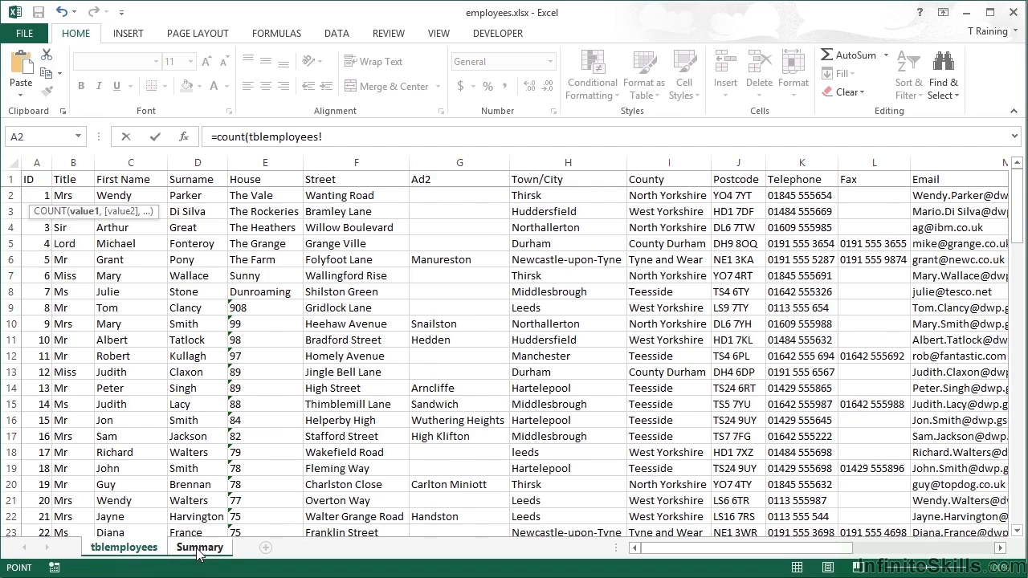
left_click(35, 162)
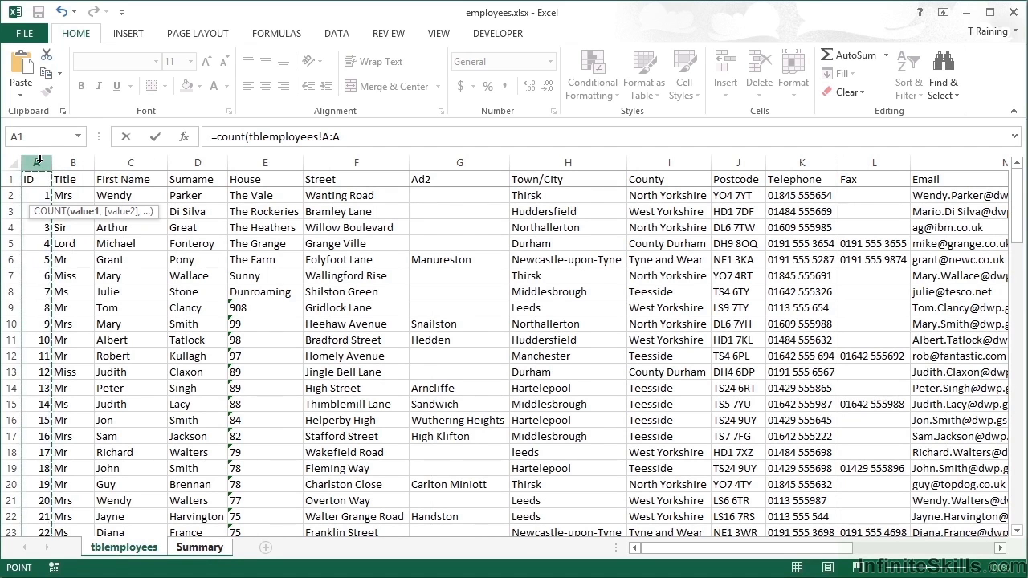
left_click(345, 137)
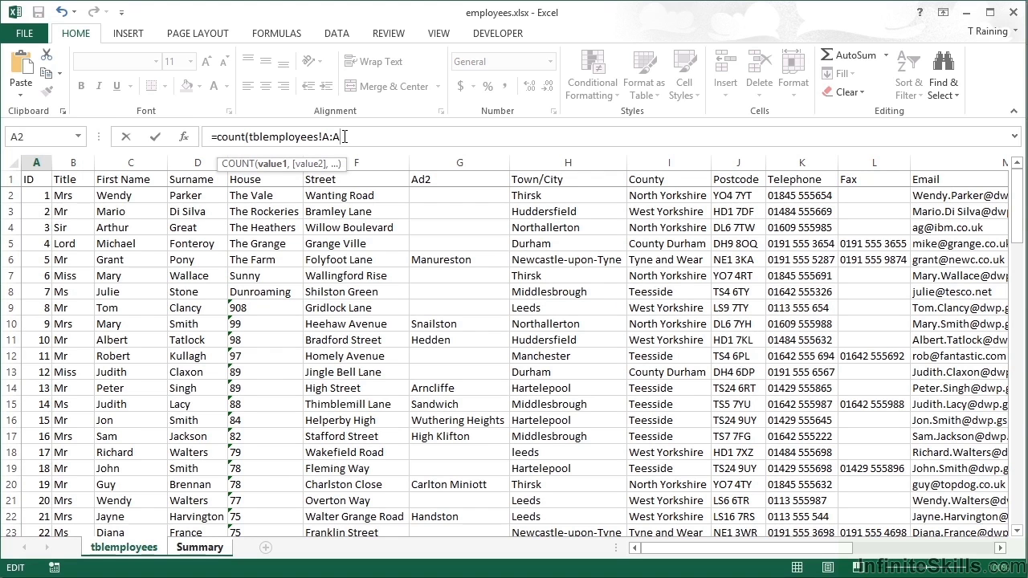
type(")")
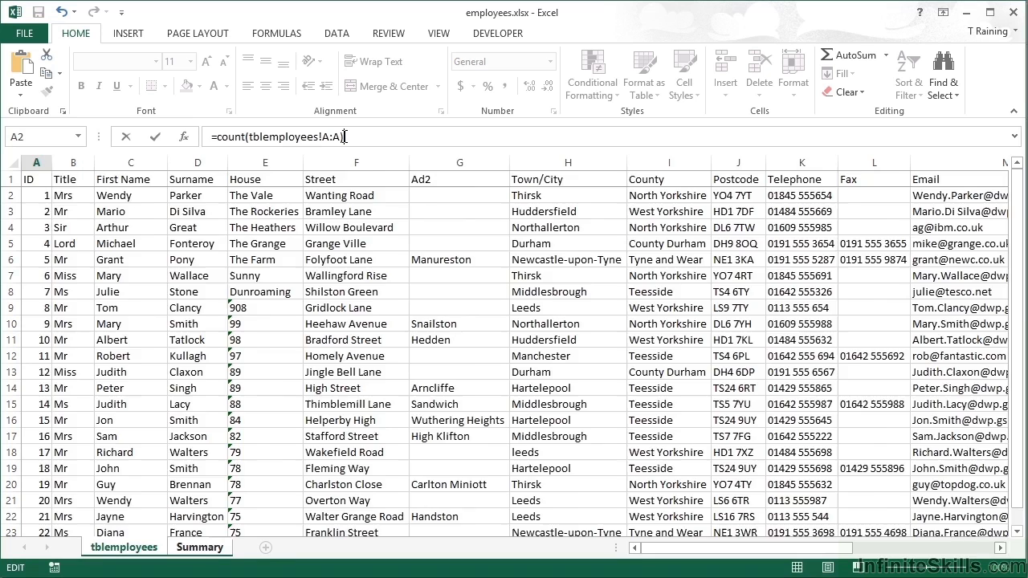
key("ctrl+Return")
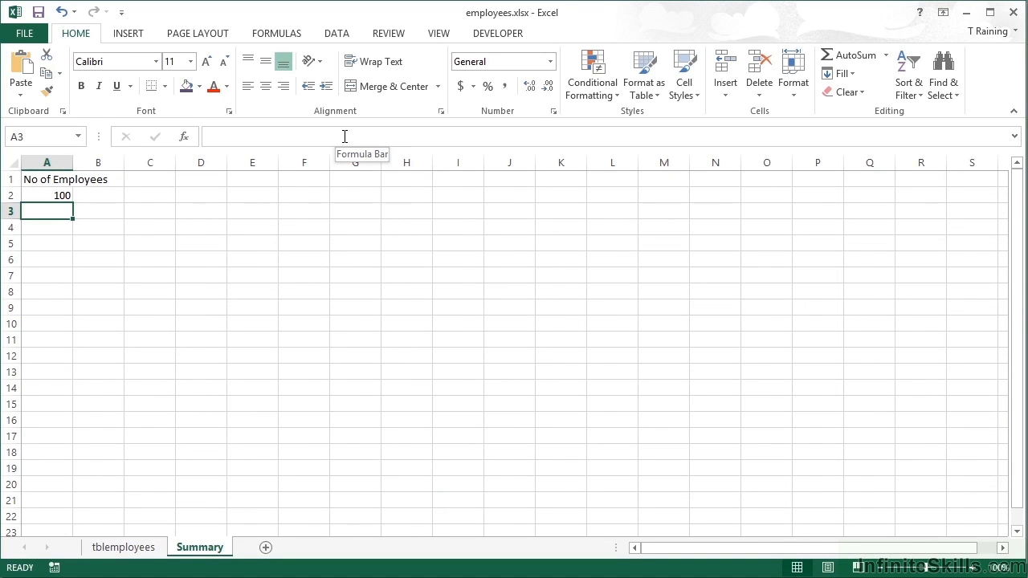
- Extend the COUNT range in cell A2 to columns A to C of tblemployees, giving =COUNT(tblemployees!A:C)
left_click(67, 195)
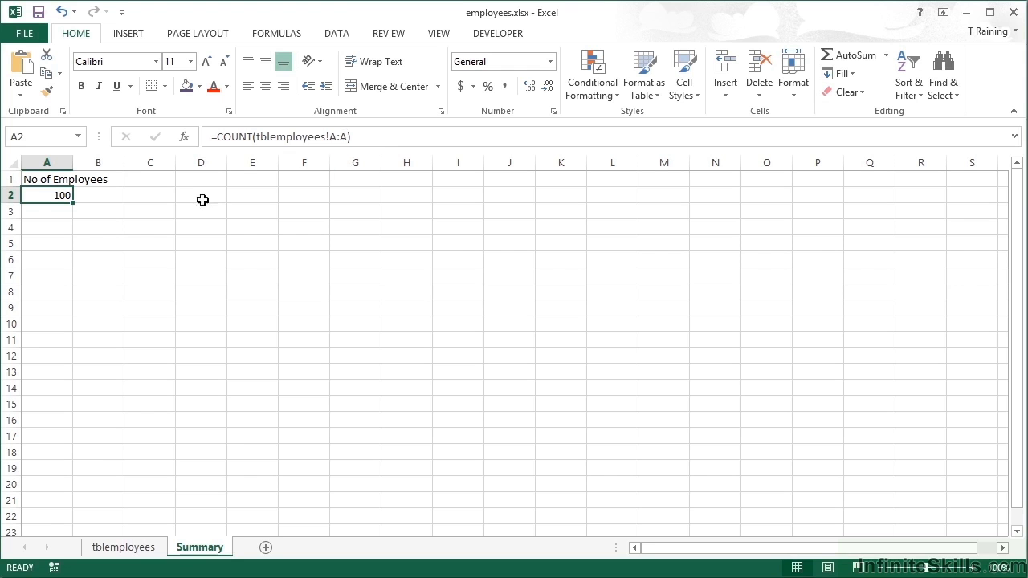
left_click(350, 136)
key("BackSpace")
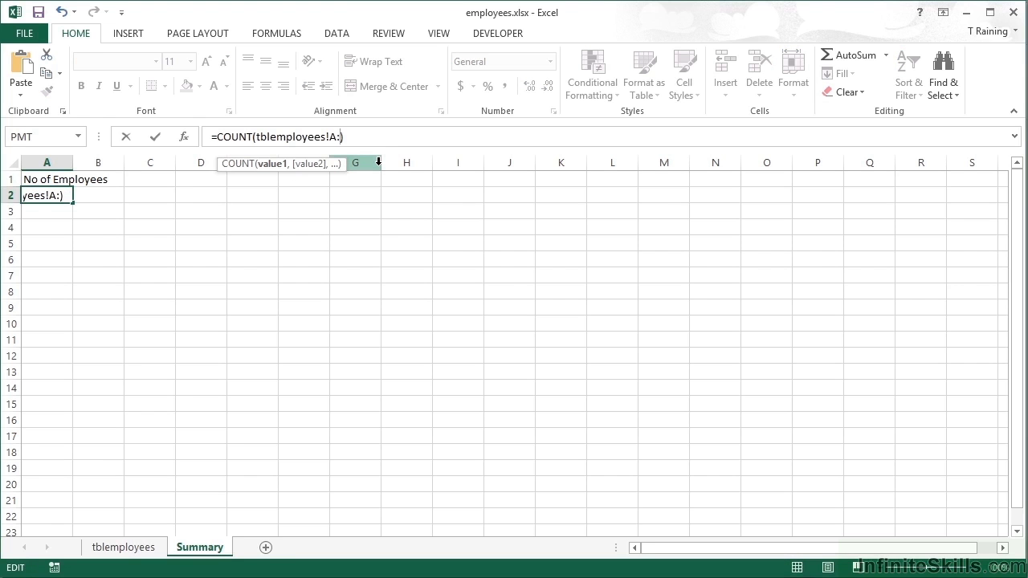
type("C")
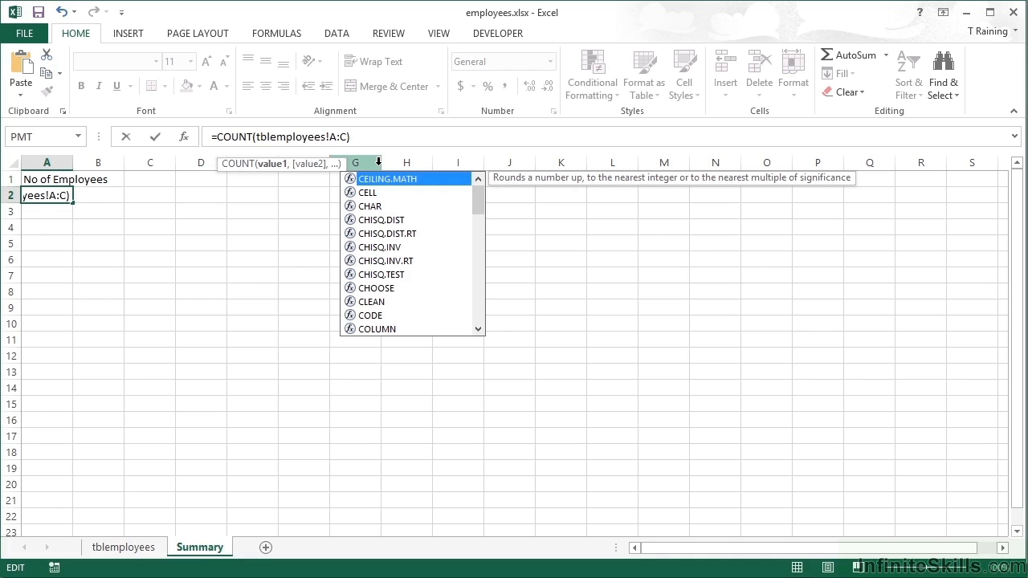
key("Return")
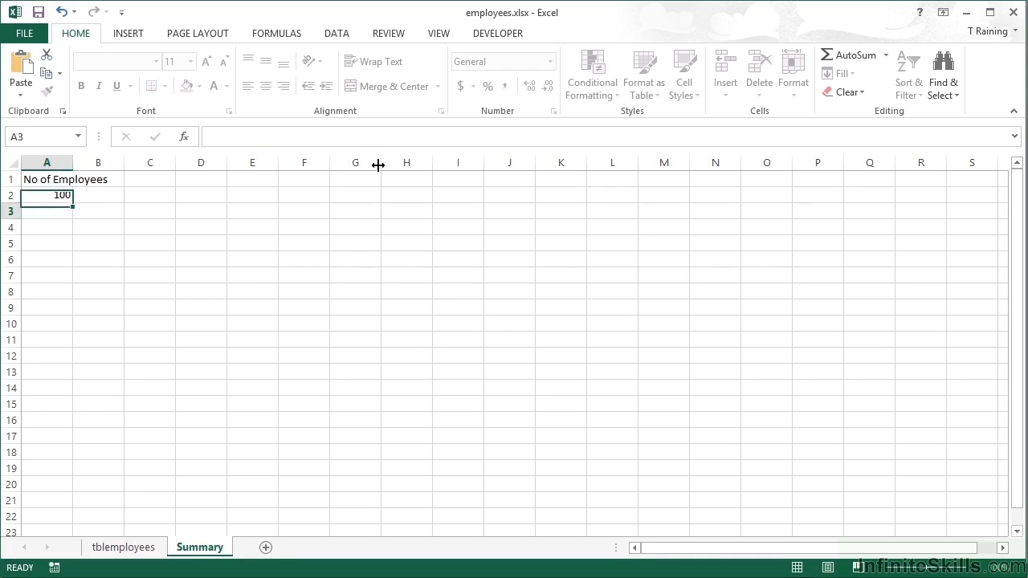
key("Up")
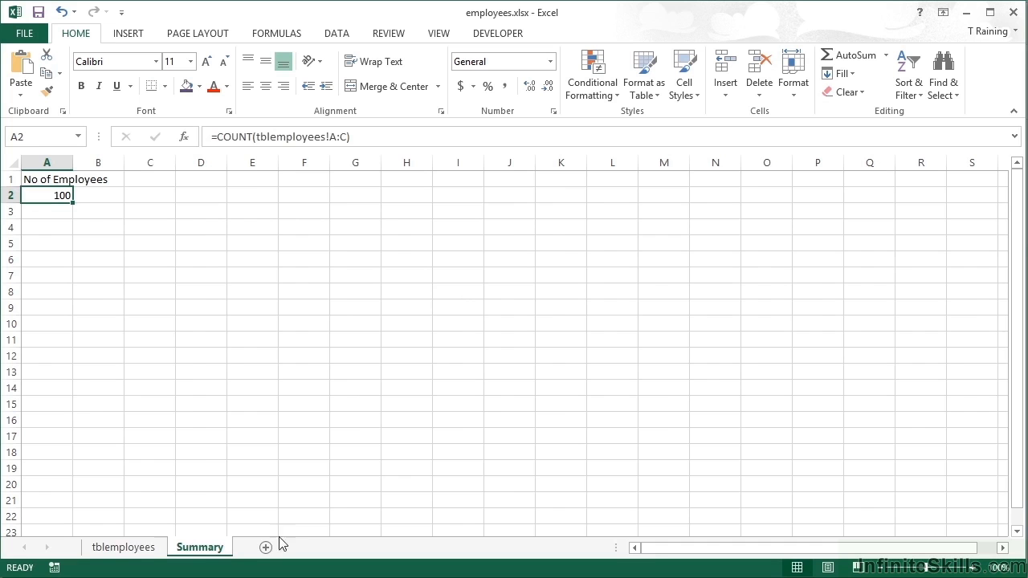
- Check the data columns in tblemployees and change the function in Summary cell A2 from COUNT to COUNTA
left_click(142, 548)
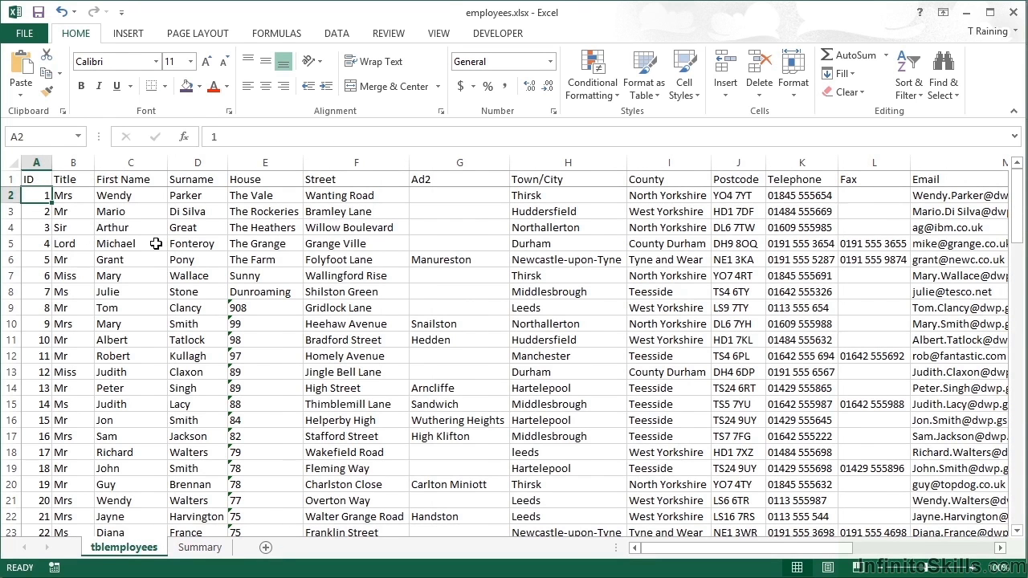
left_click(199, 547)
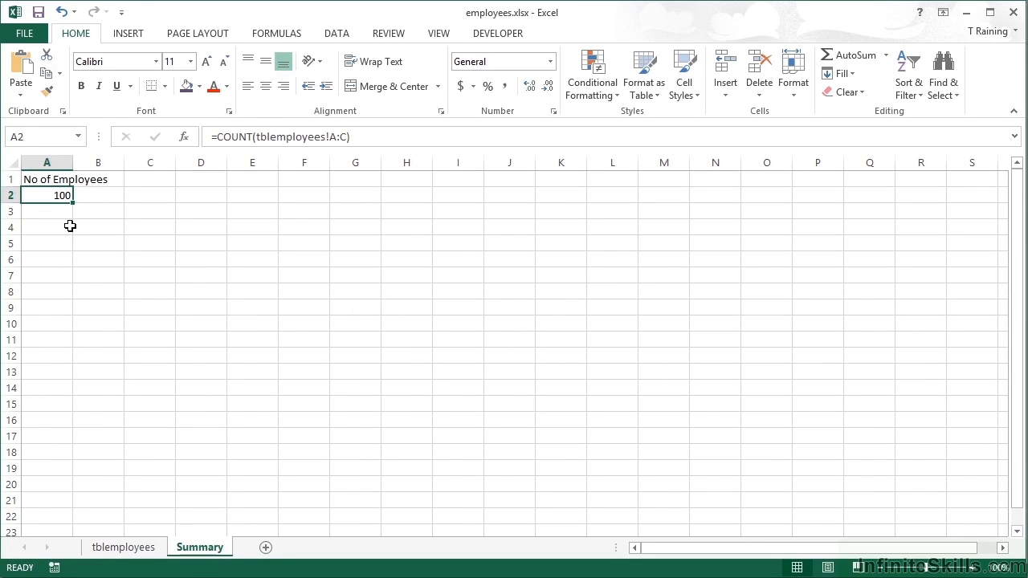
left_click(253, 136)
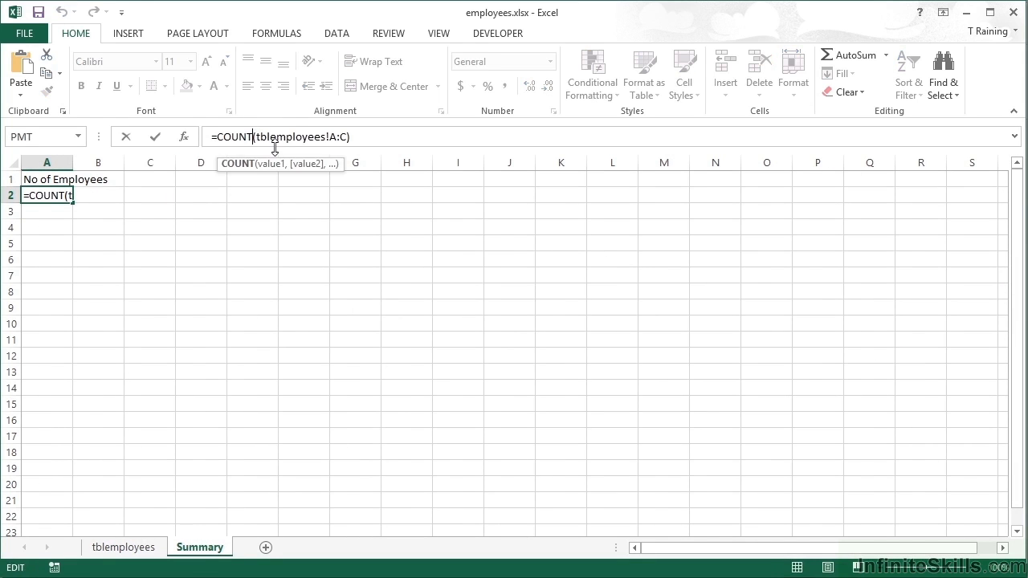
type("A")
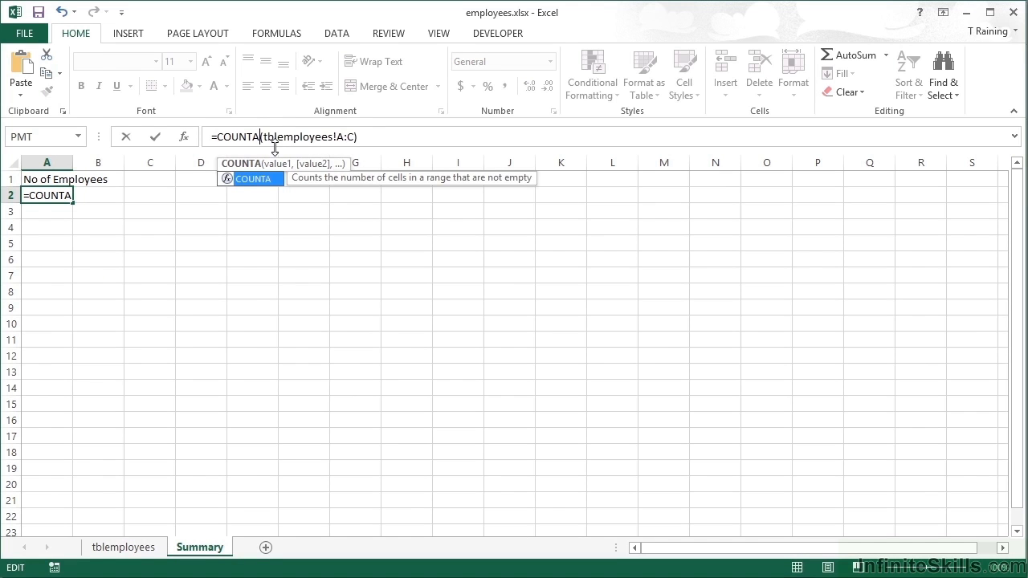
key("Return")
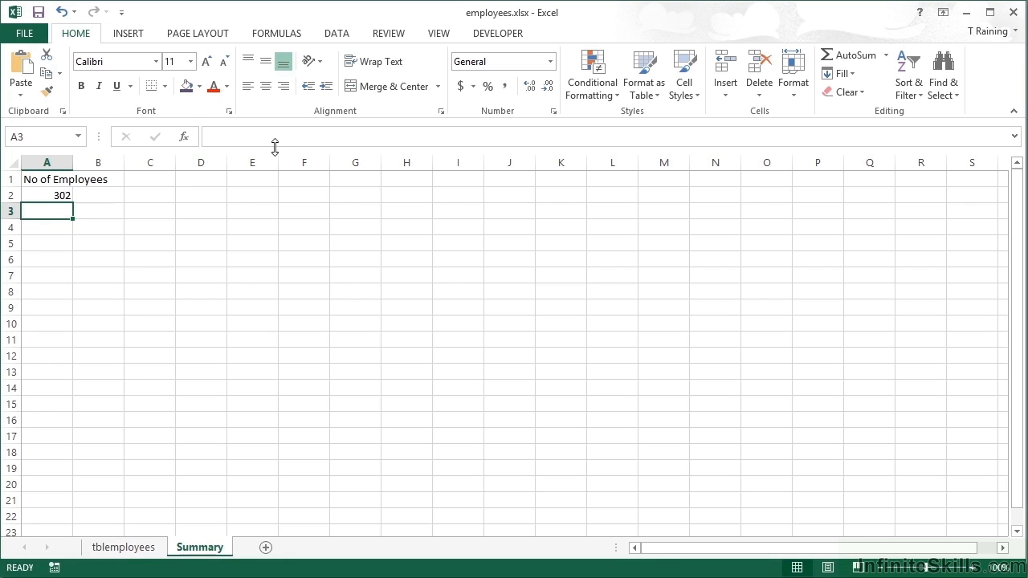
- Look at a single record row in tblemployees and enter the label "Count Cells completed" in Summary cell A5
left_click(126, 548)
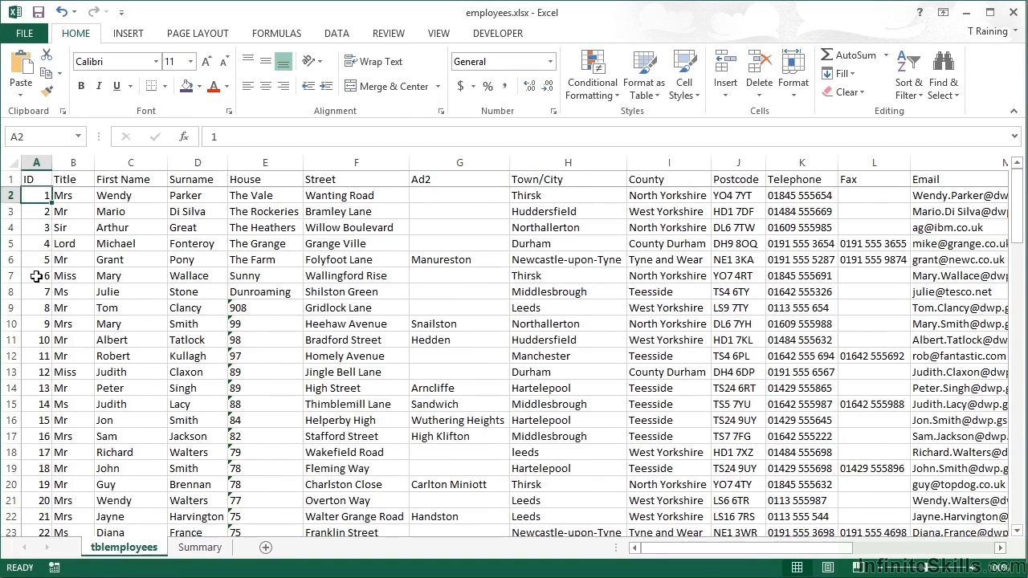
left_click(11, 259)
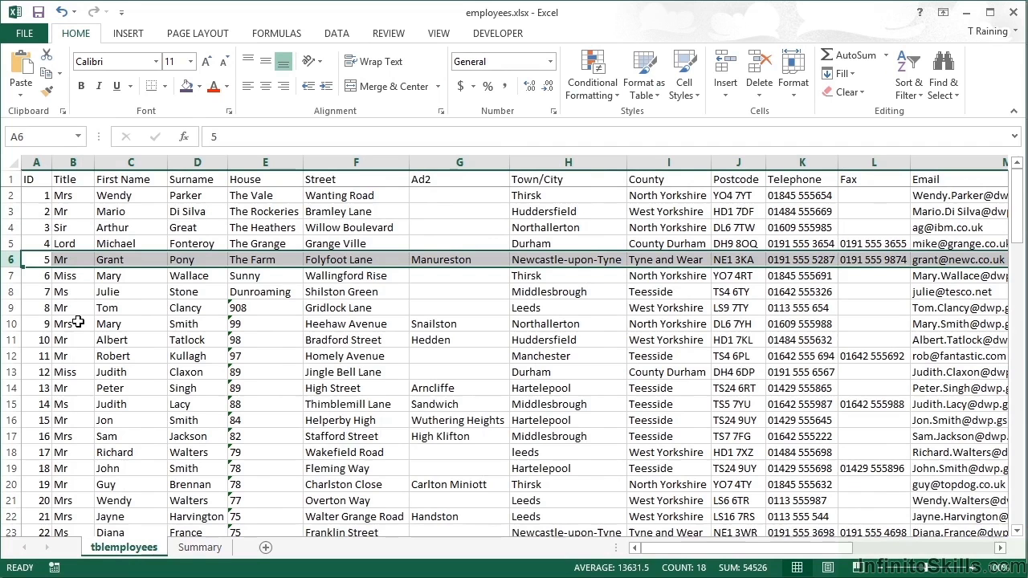
left_click(197, 549)
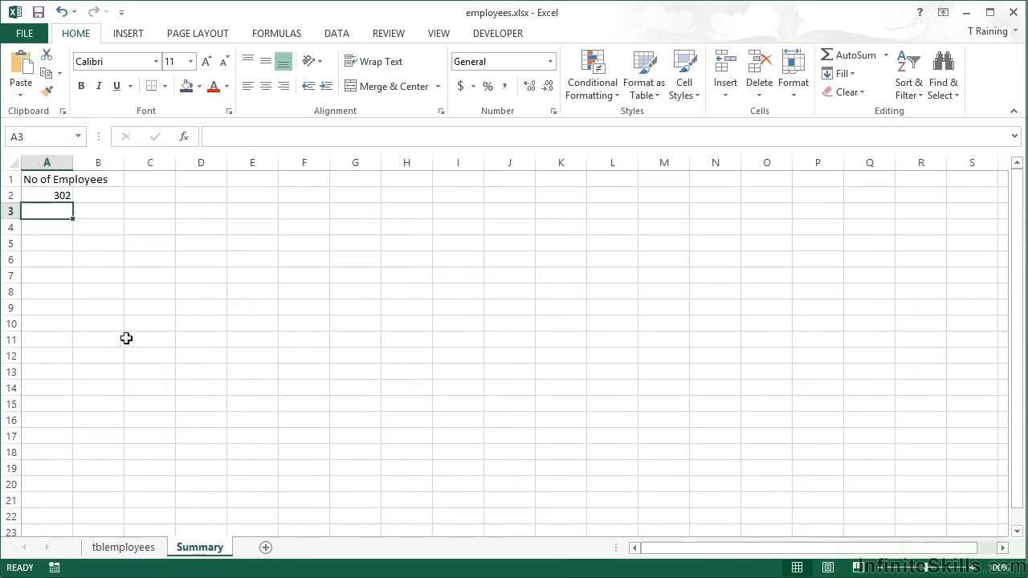
left_click(56, 237)
type("Count")
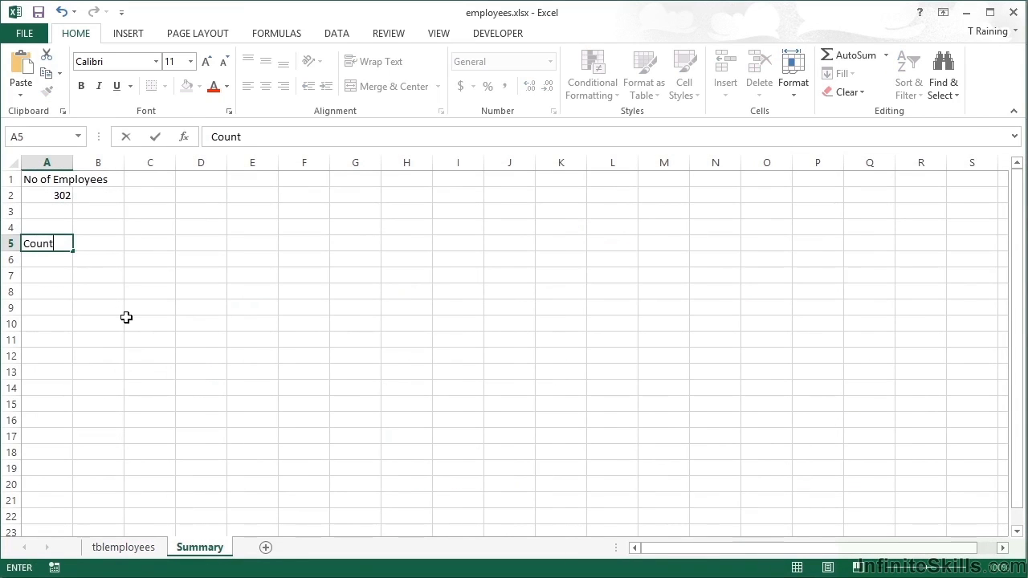
type(" Cells completed")
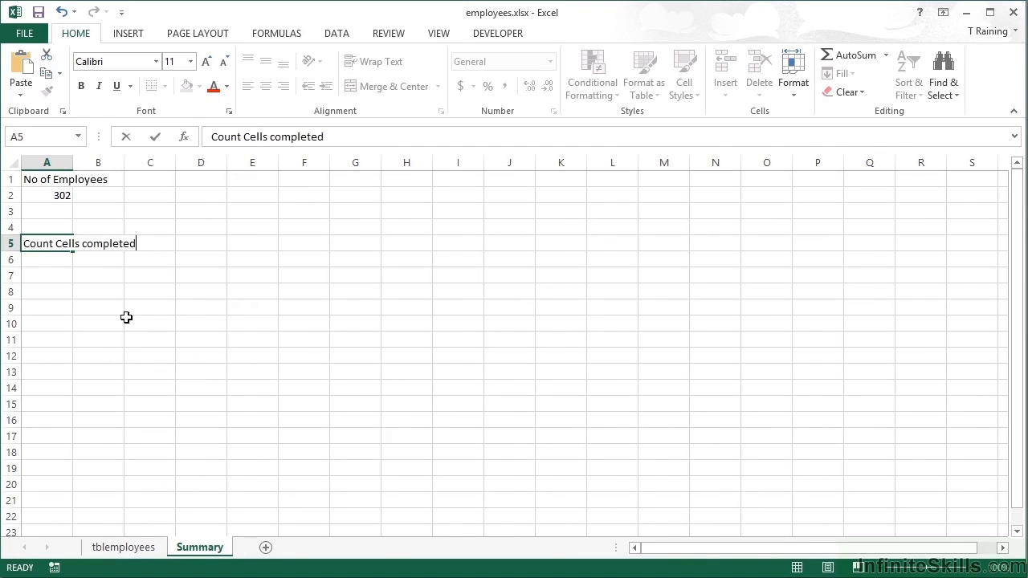
key("Return")
- Enter a COUNTA formula in Summary cell A6 that counts the filled cells in rows 7 to 12 of tblemployees
type("=c")
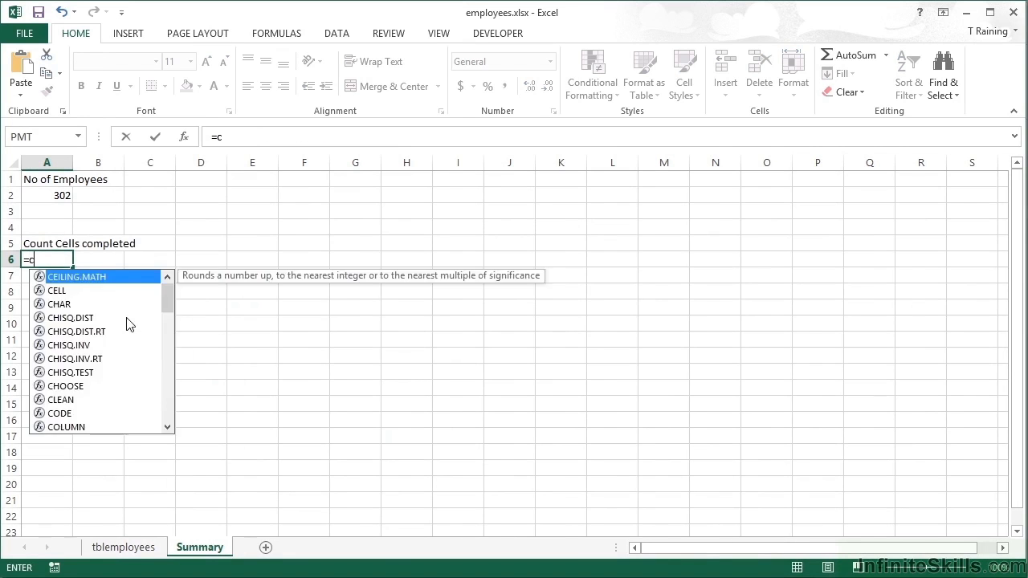
type("ounta(")
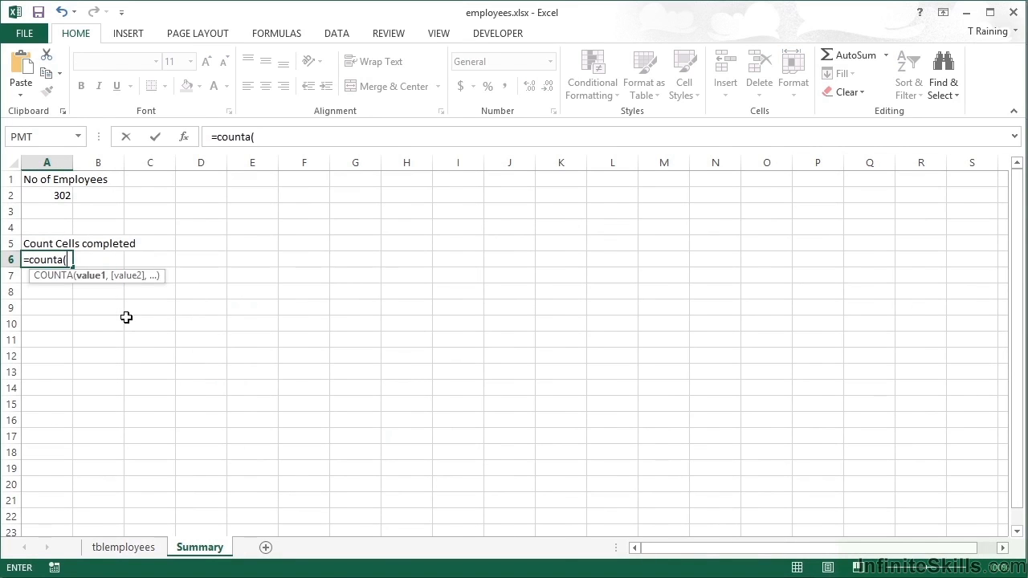
left_click(138, 551)
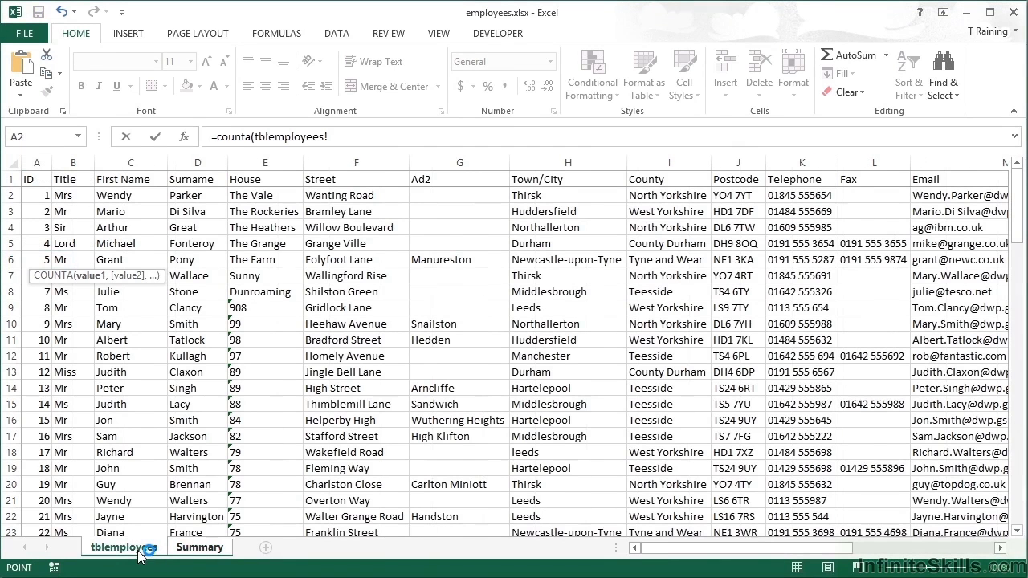
left_click(9, 274)
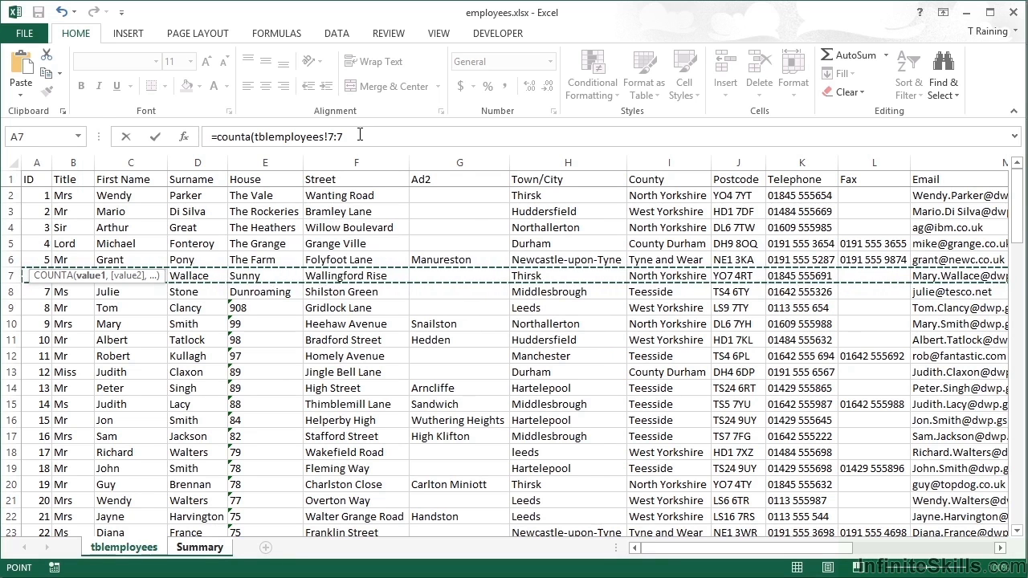
left_click(354, 136)
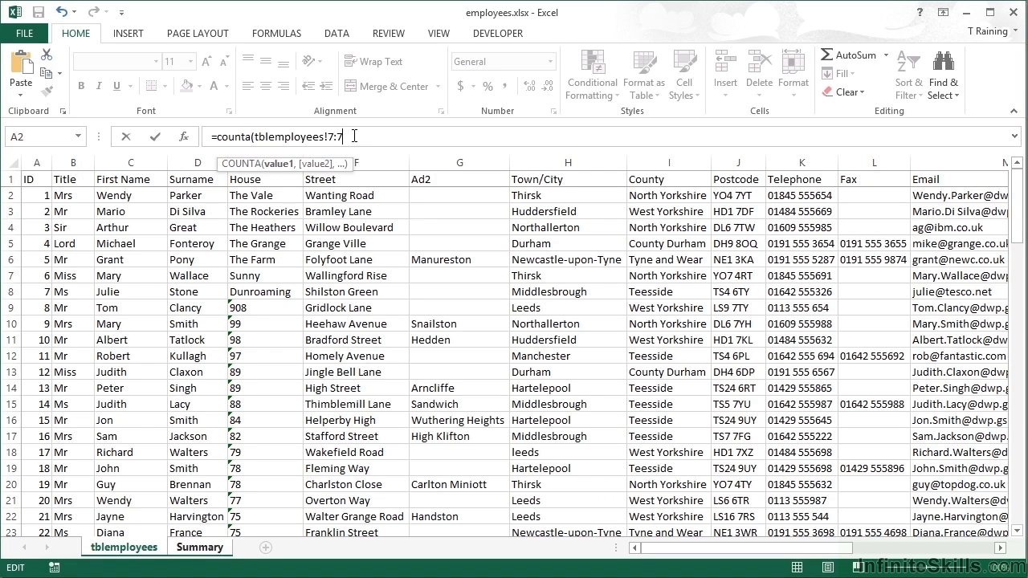
key("BackSpace")
type("12")
key("Return")
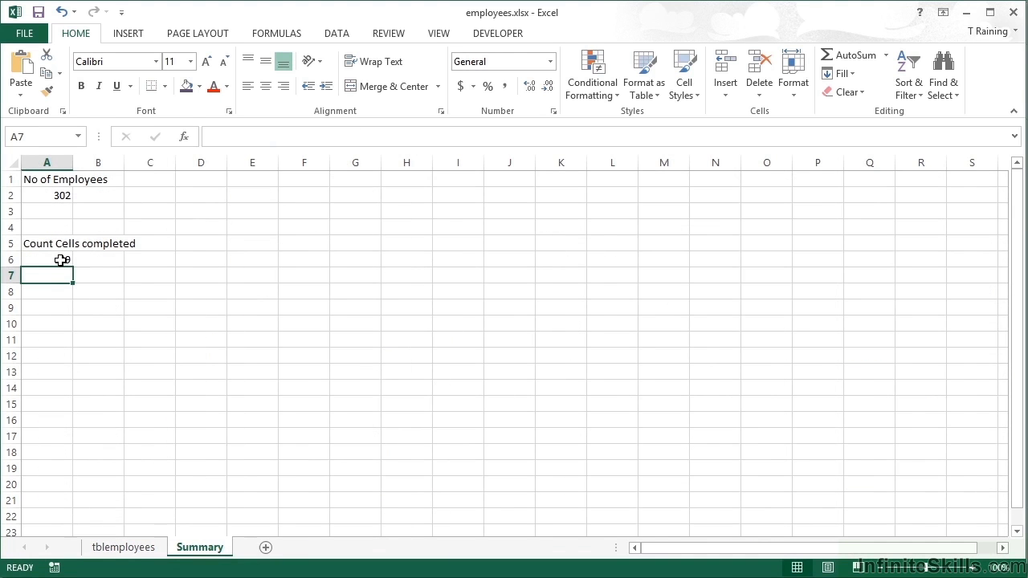
left_click(61, 260)
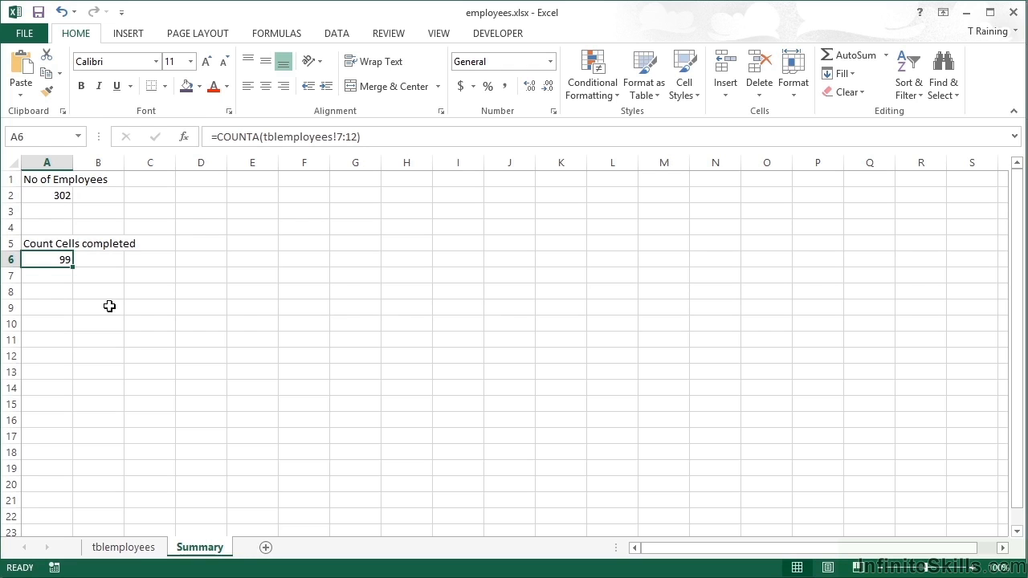
- Enter a COUNTA formula in Summary cell A7 that counts the filled cells in the separate rows 7, 12 and 19 of tblemployees
key("ctrl+z")
key("Down")
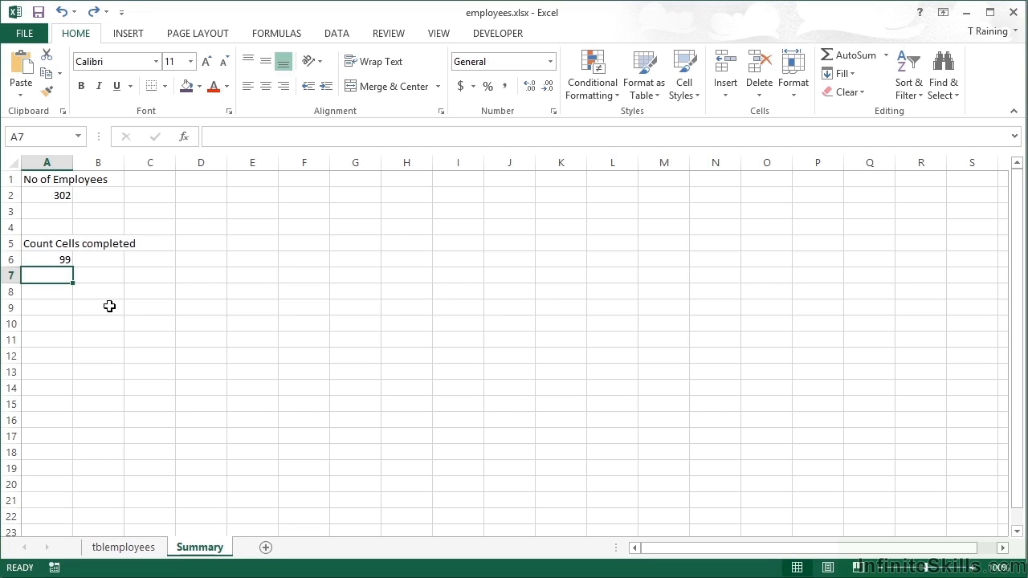
type("=counta(")
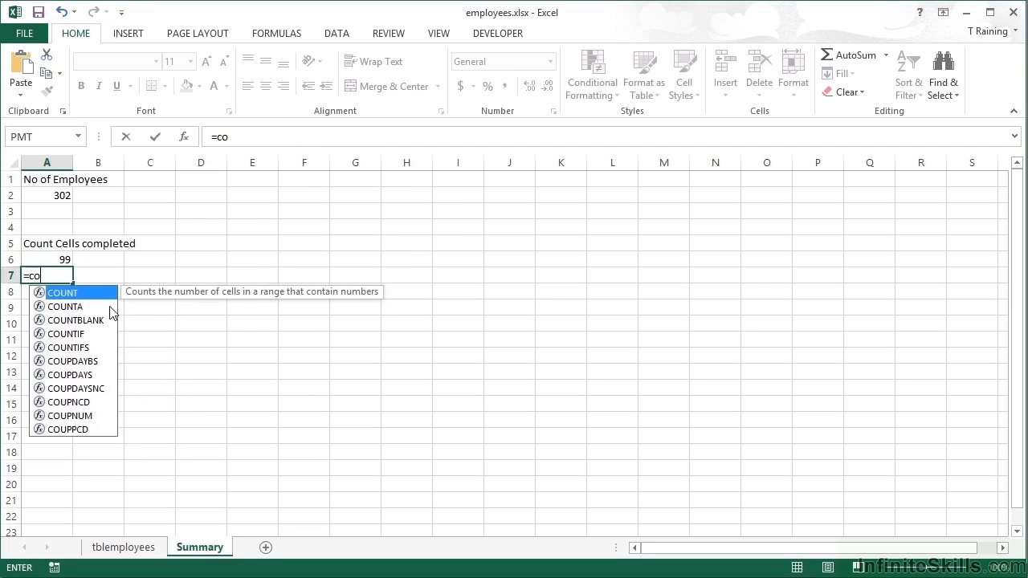
left_click(145, 549)
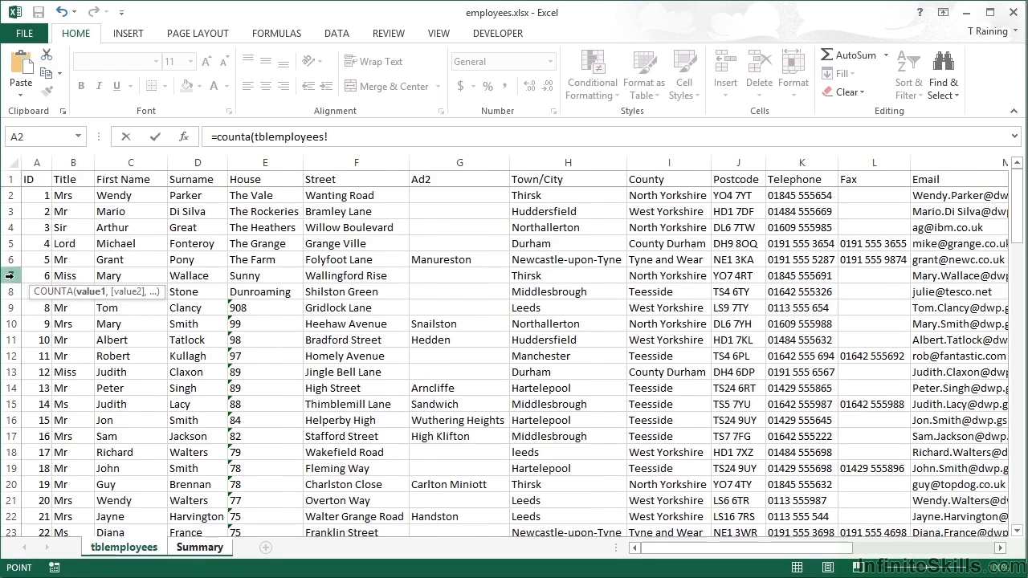
left_click(10, 275)
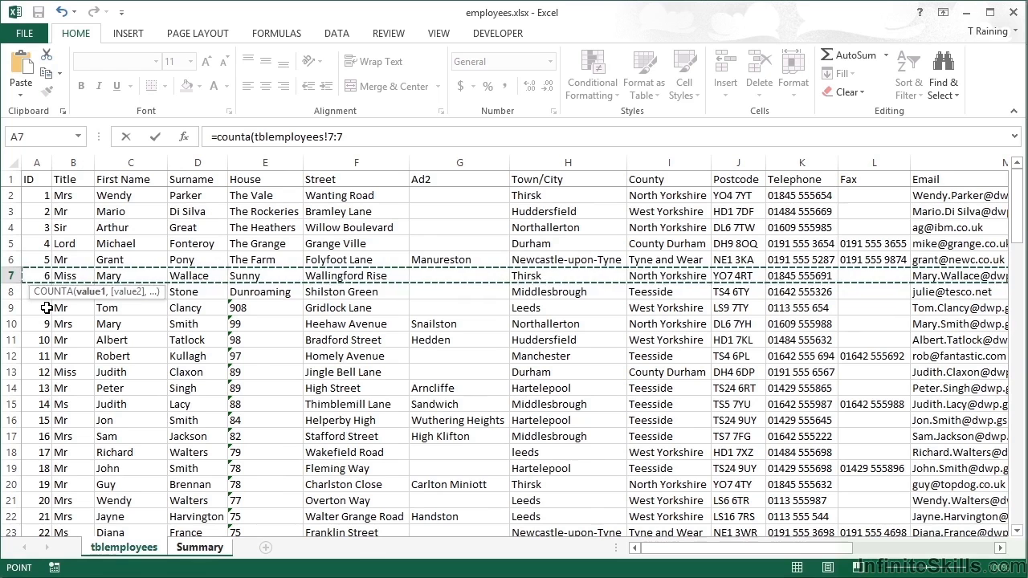
type(",")
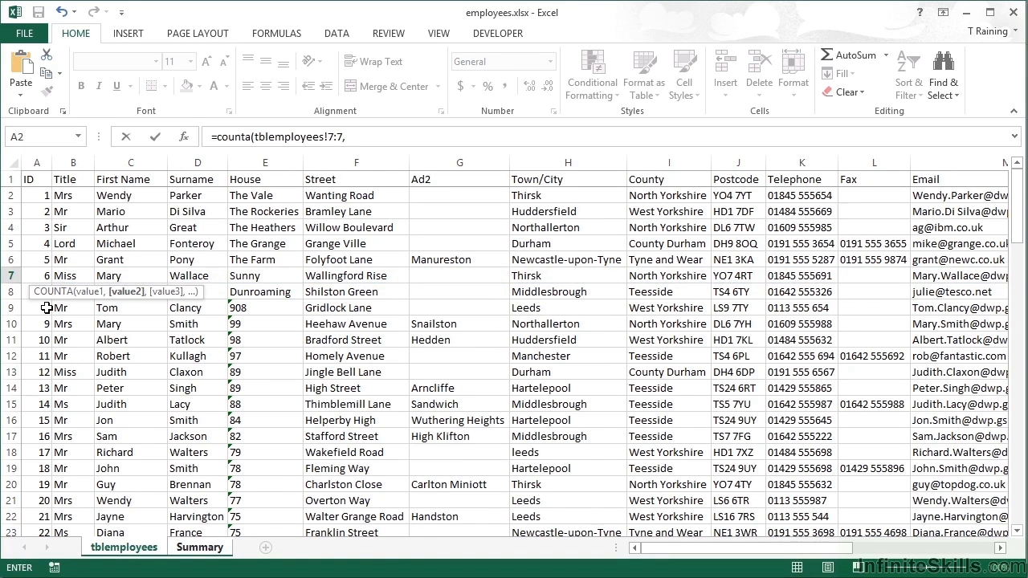
left_click(9, 356)
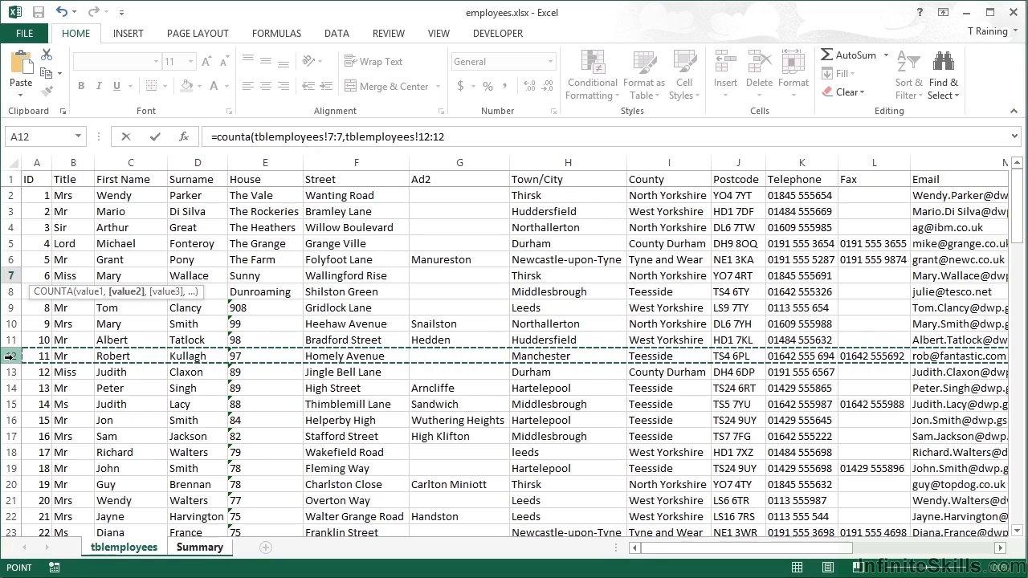
type(",")
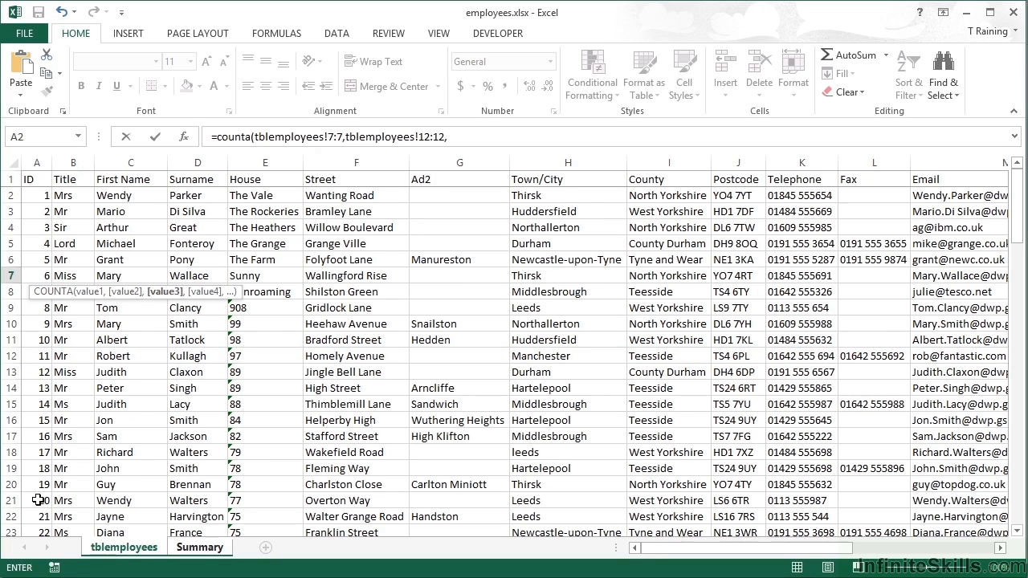
left_click(11, 468)
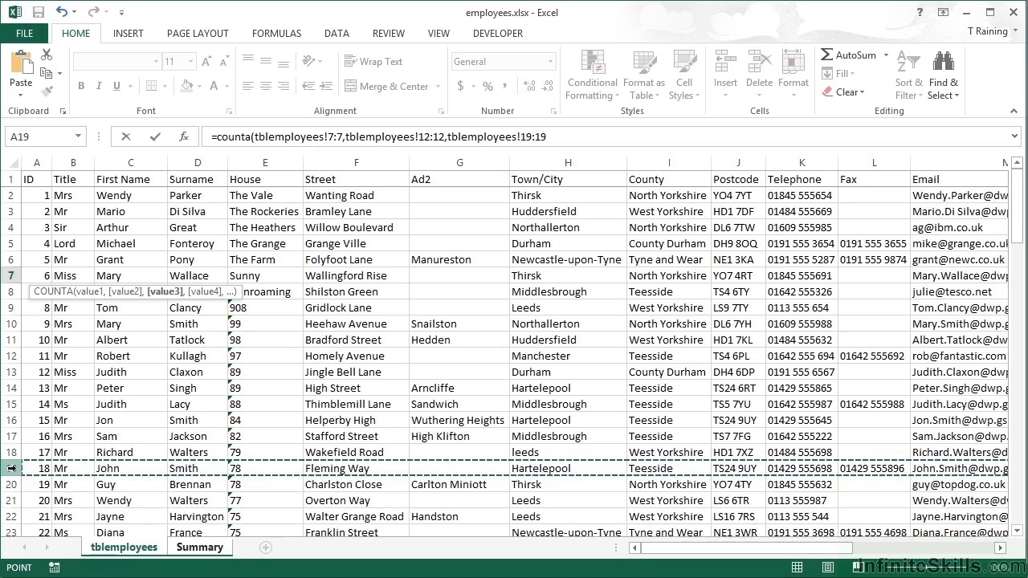
type(")")
key("Return")
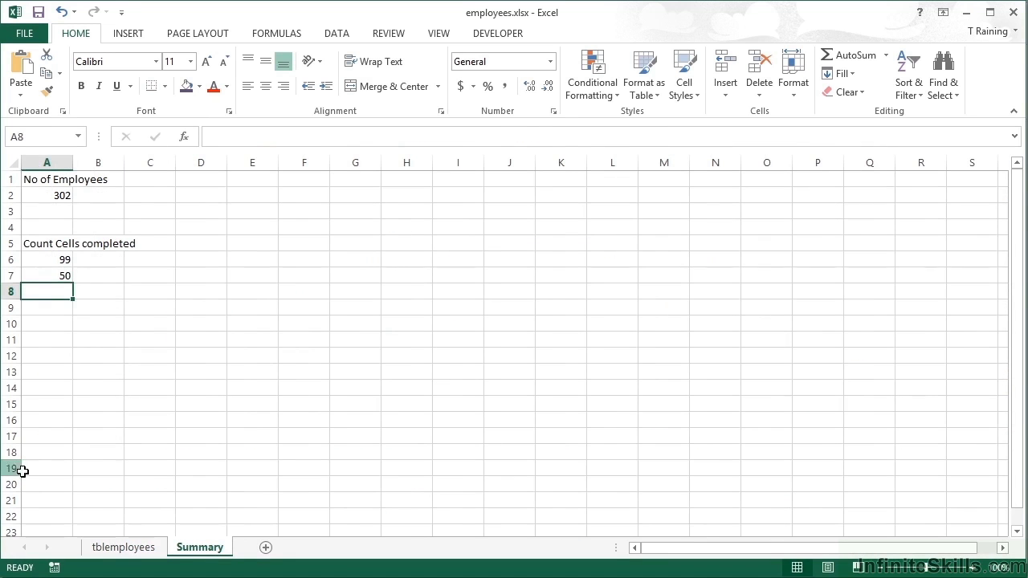
left_click(67, 277)
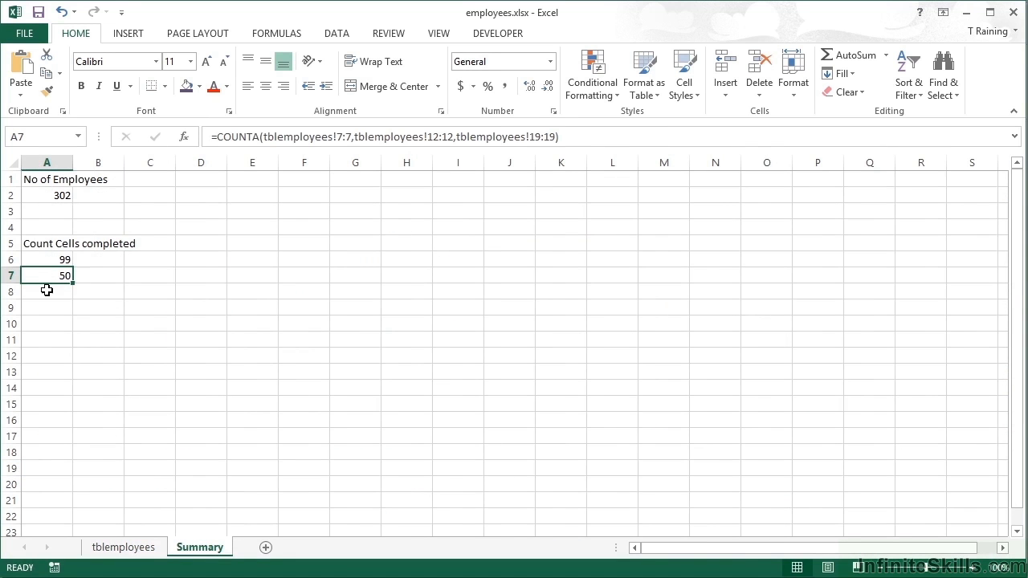